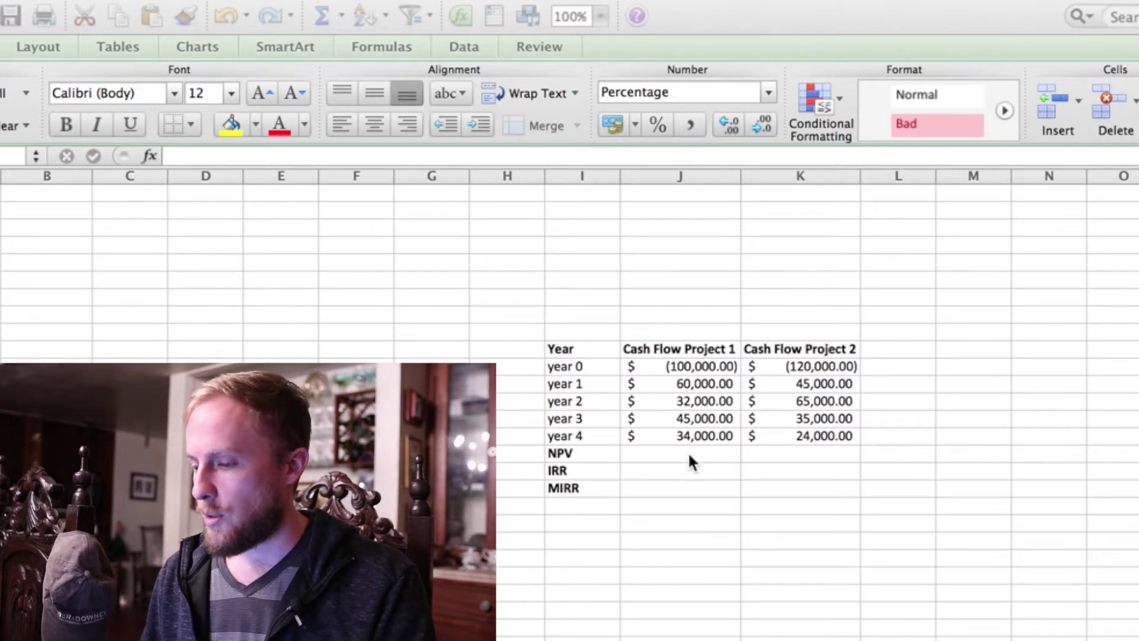
Step: Enter =NPV(9%,J11:J15) in J16 and fill it right into K16 for Project 2
click(672, 455)
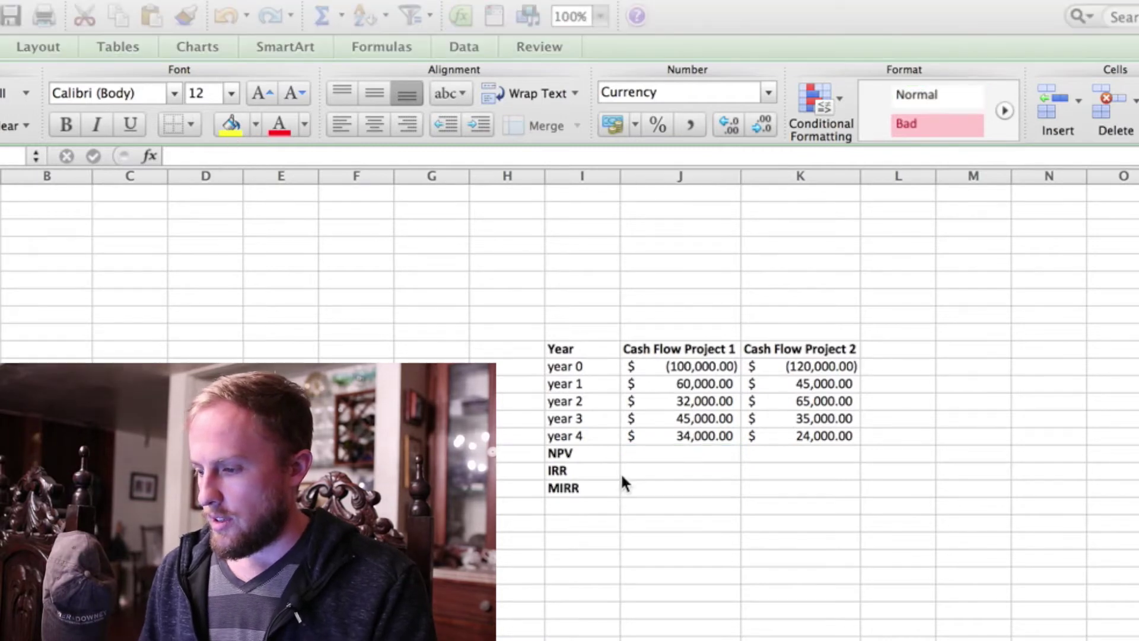
click(655, 453)
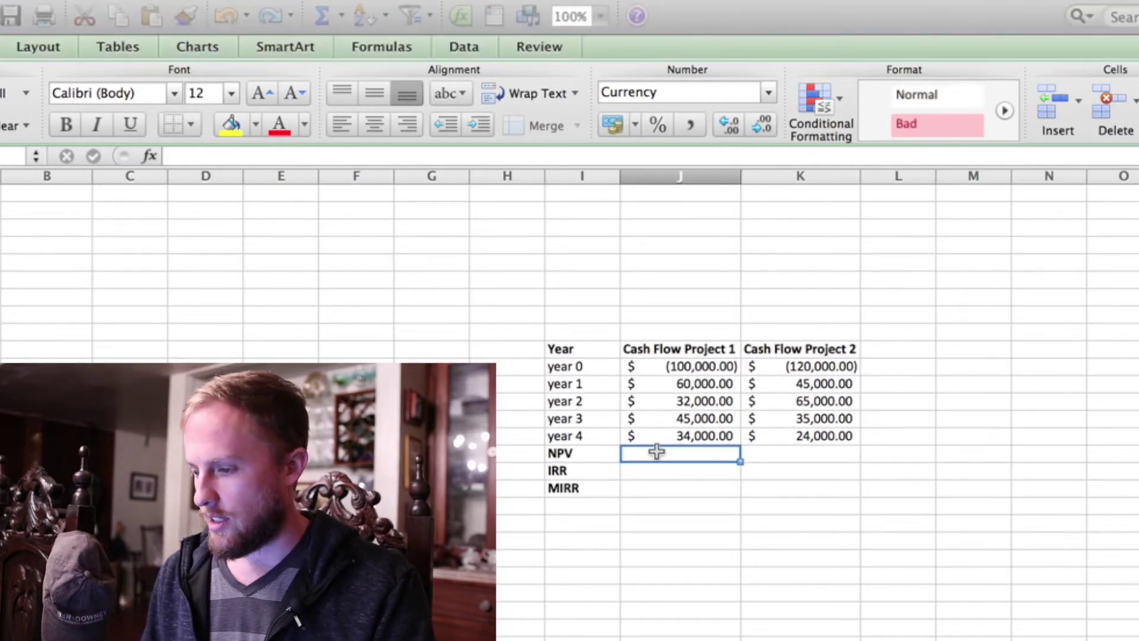
text(=)
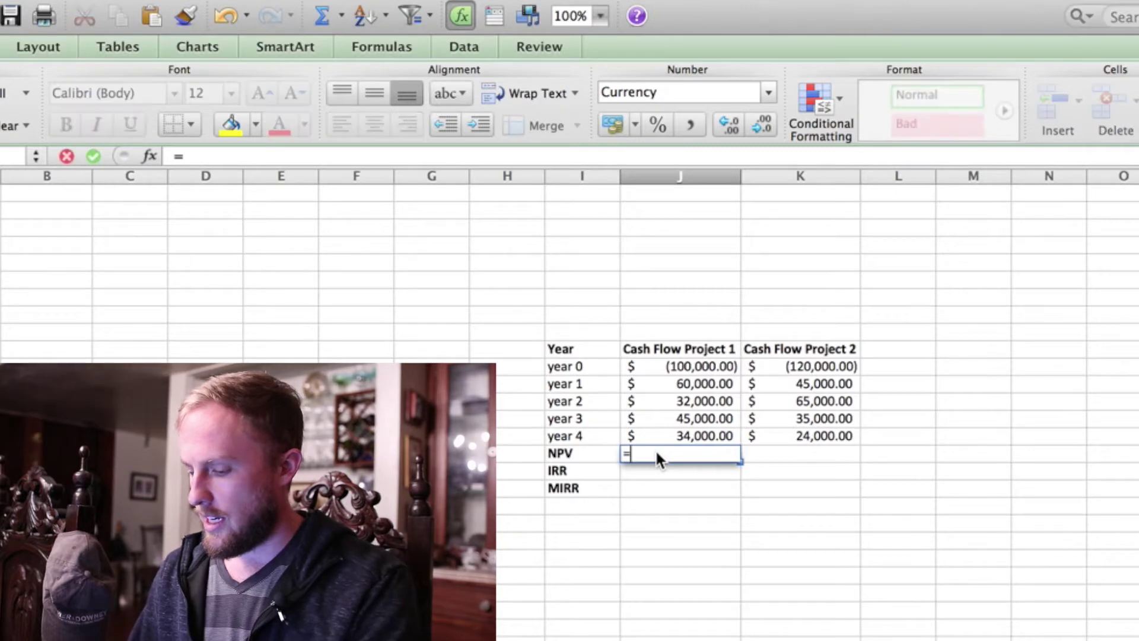
text(np)
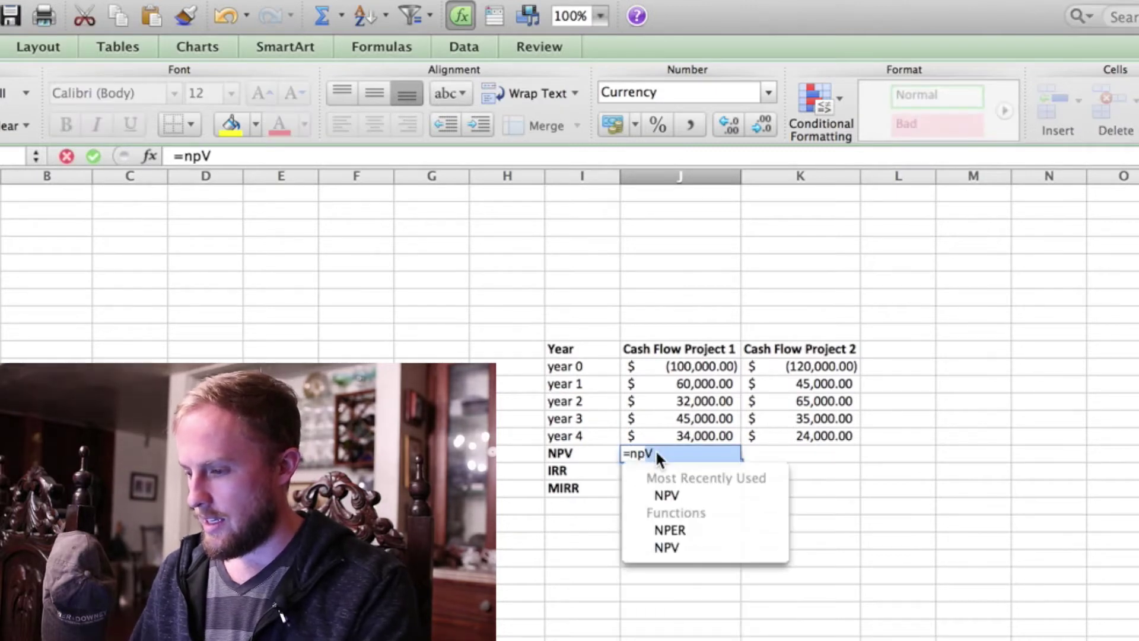
text(v()
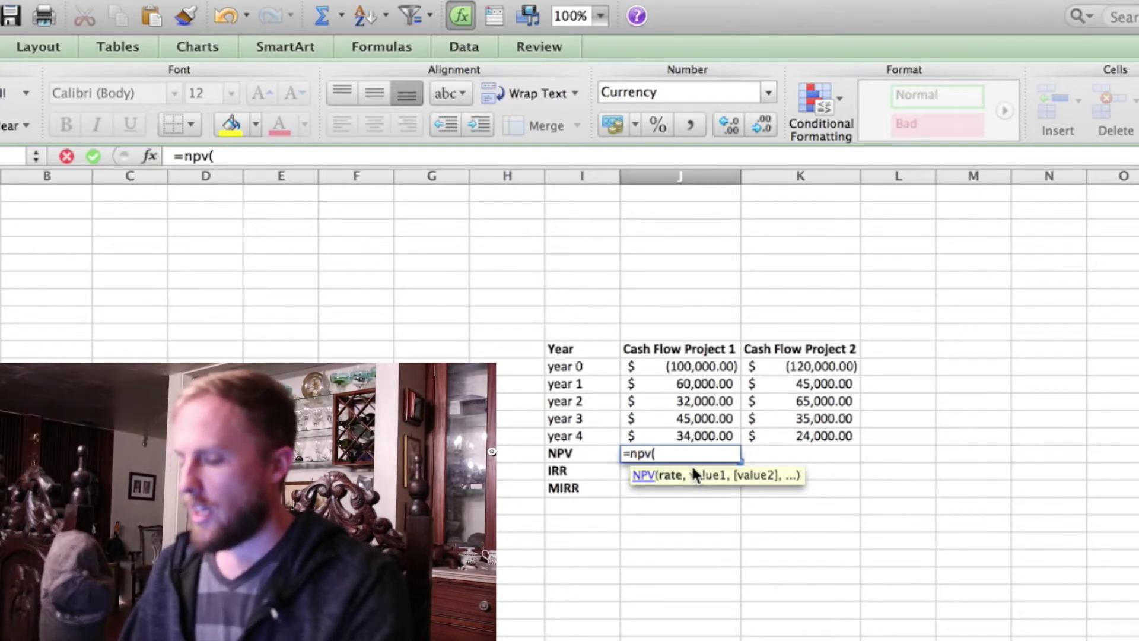
text(9%)
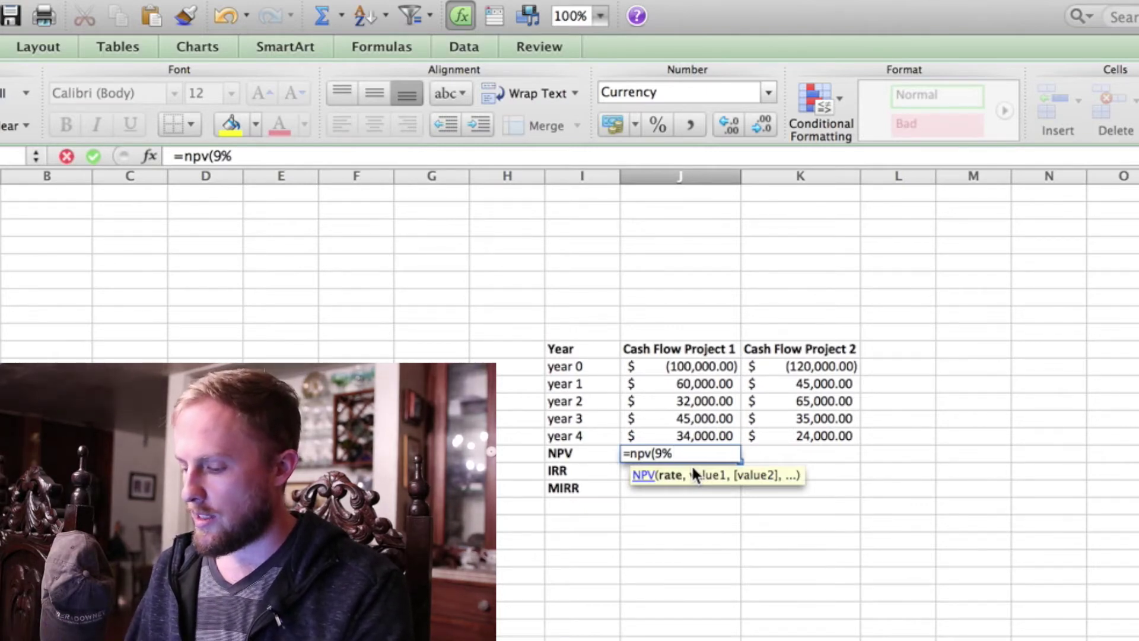
text(,)
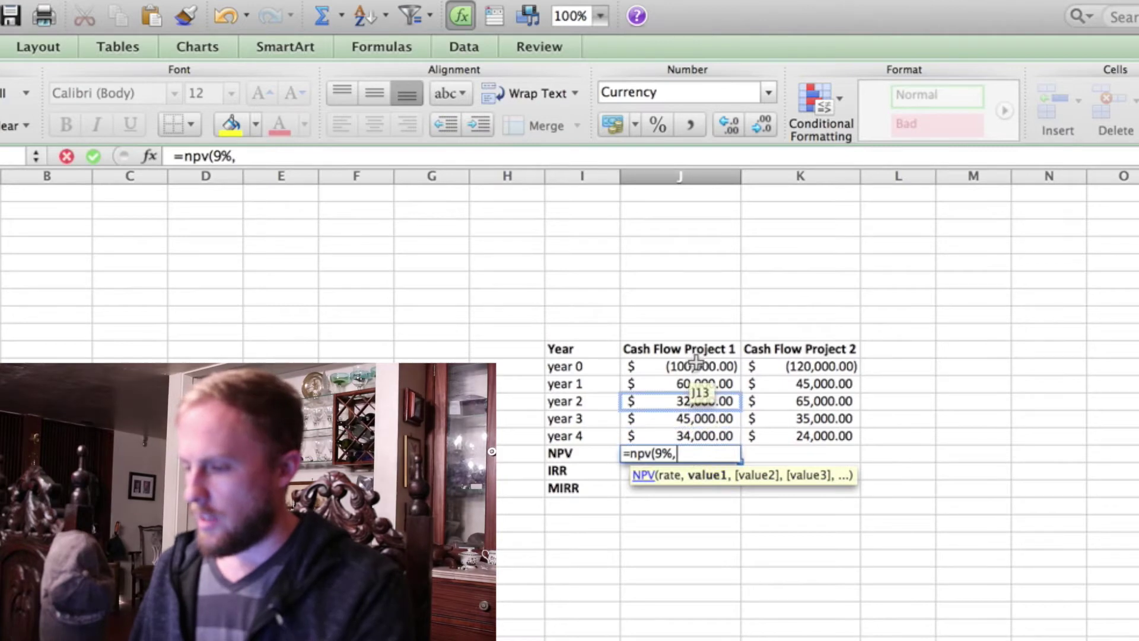
drag(697, 360, 698, 435)
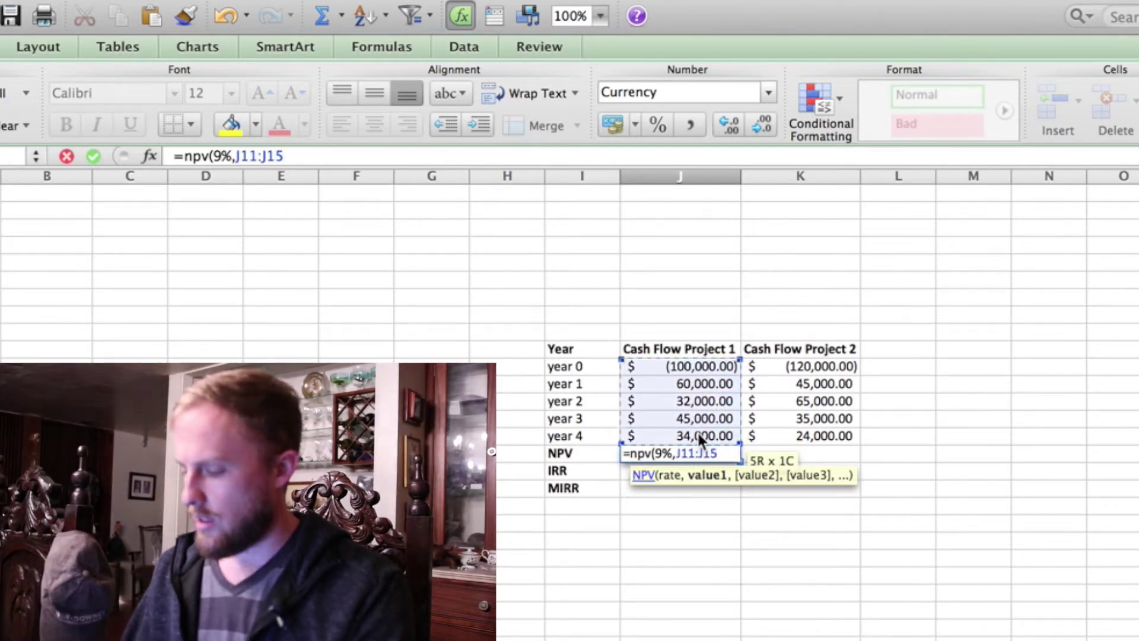
text())
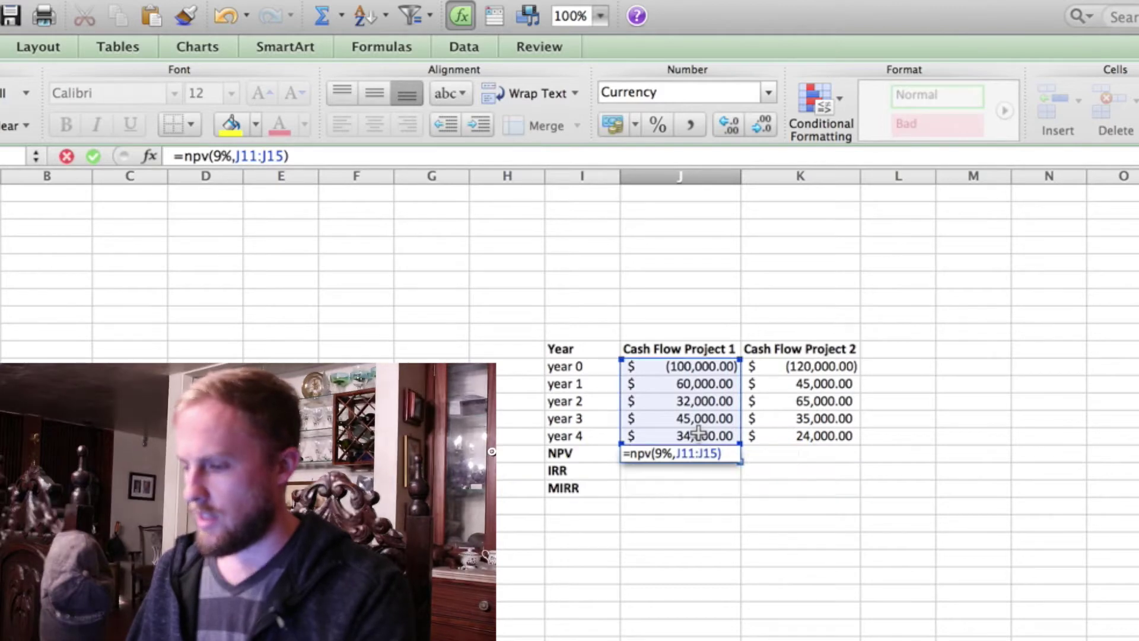
key(Return)
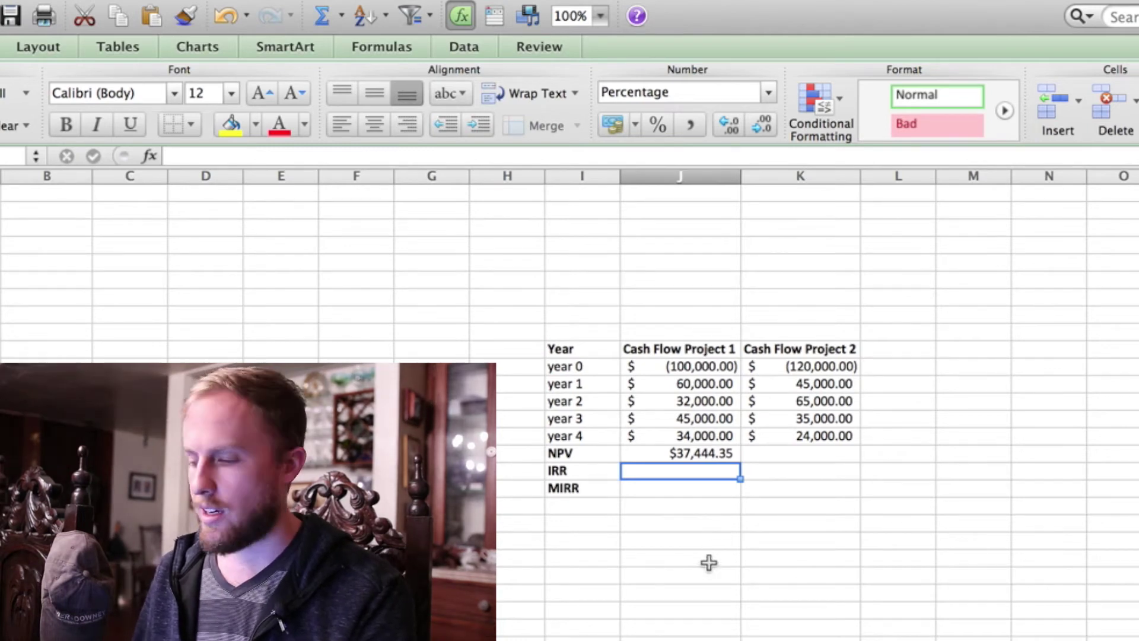
click(730, 458)
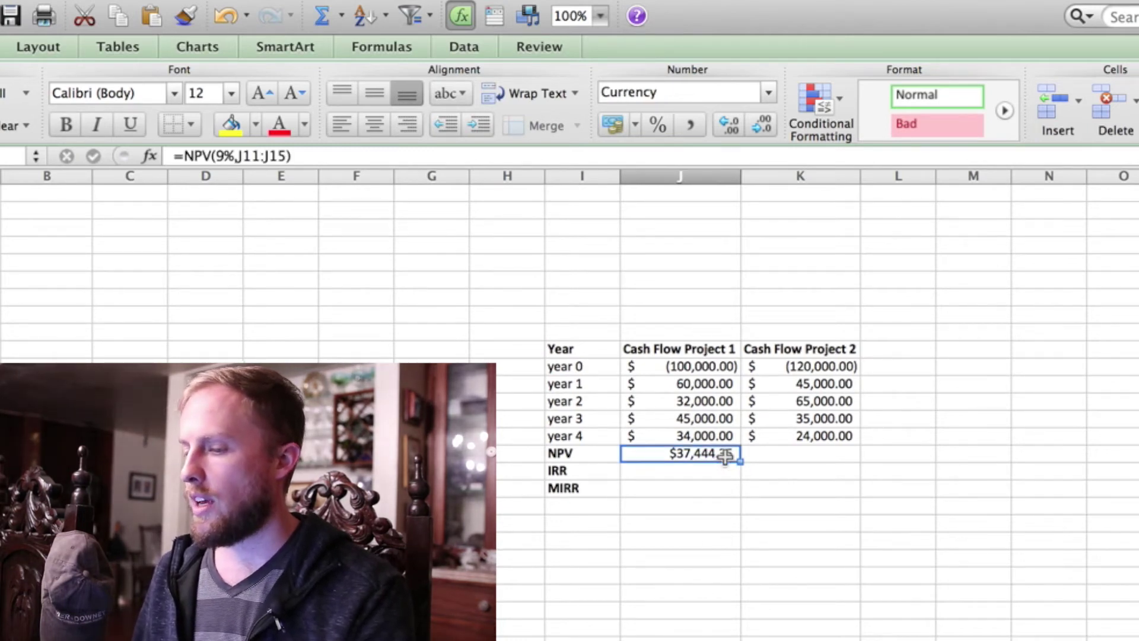
drag(741, 462, 816, 469)
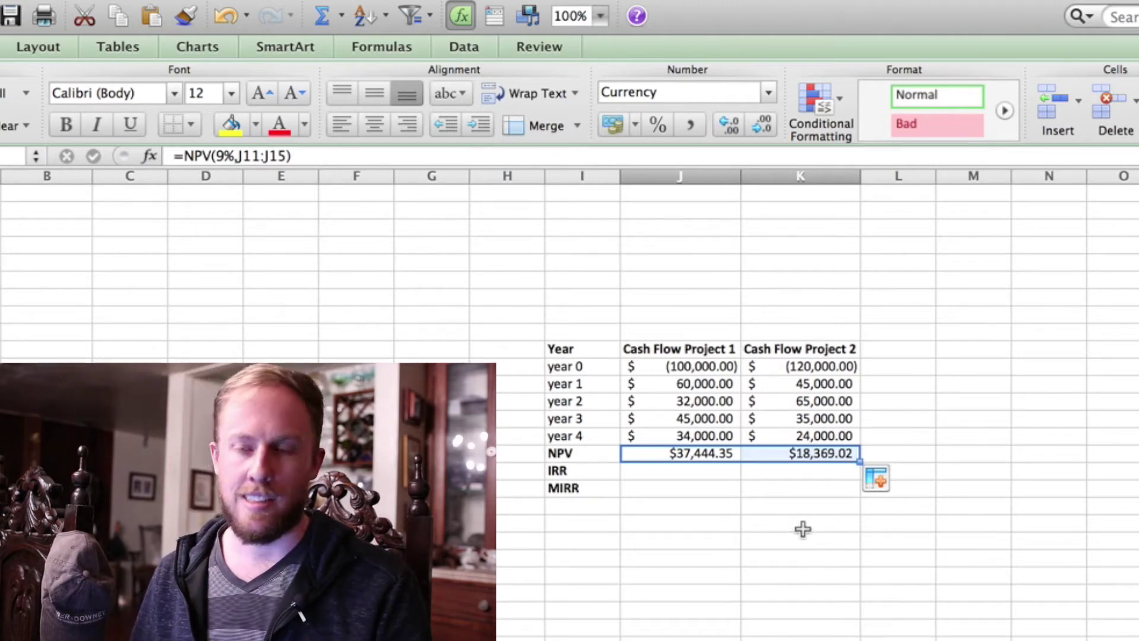
Step: Enter =IRR(J11:J15) in J17 and fill it across to K17 for Project 2
click(676, 476)
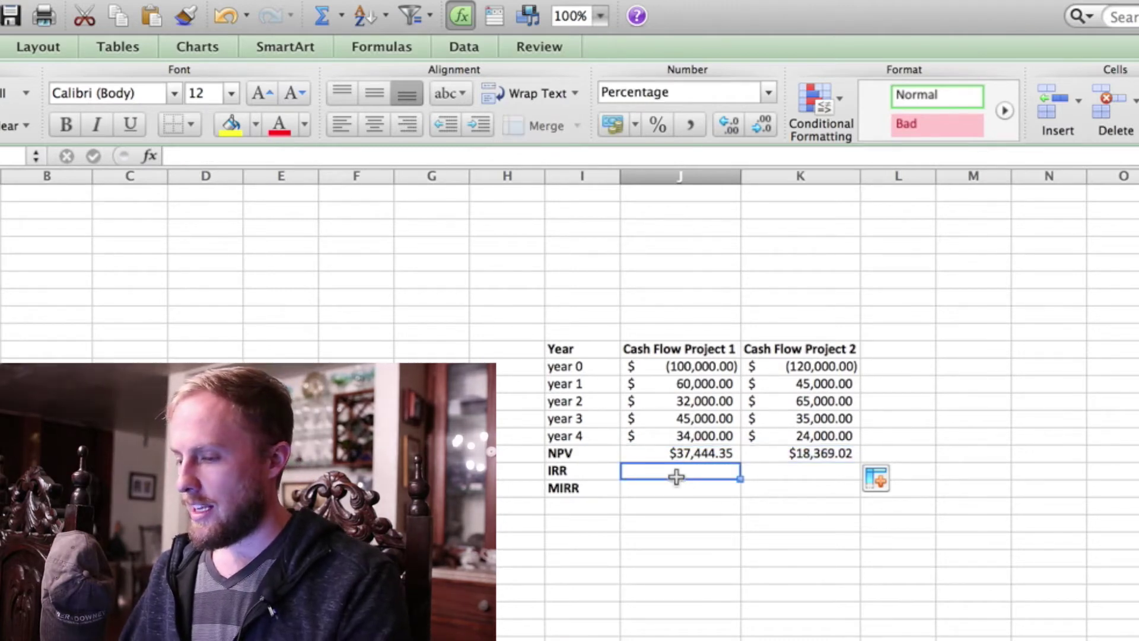
text(=IRR()
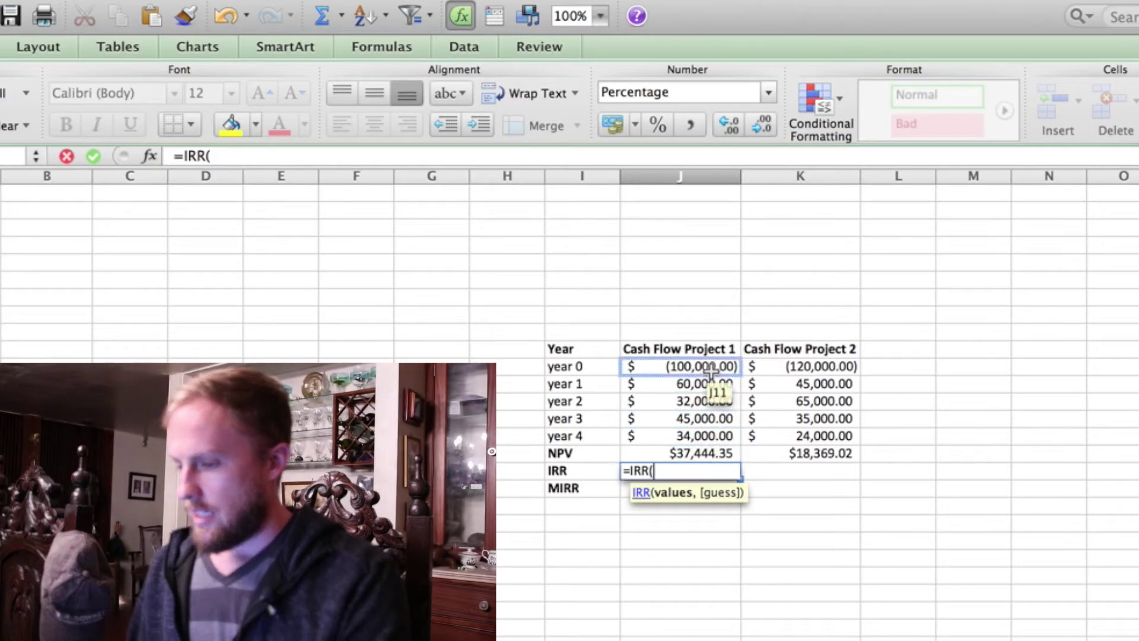
drag(711, 371, 712, 434)
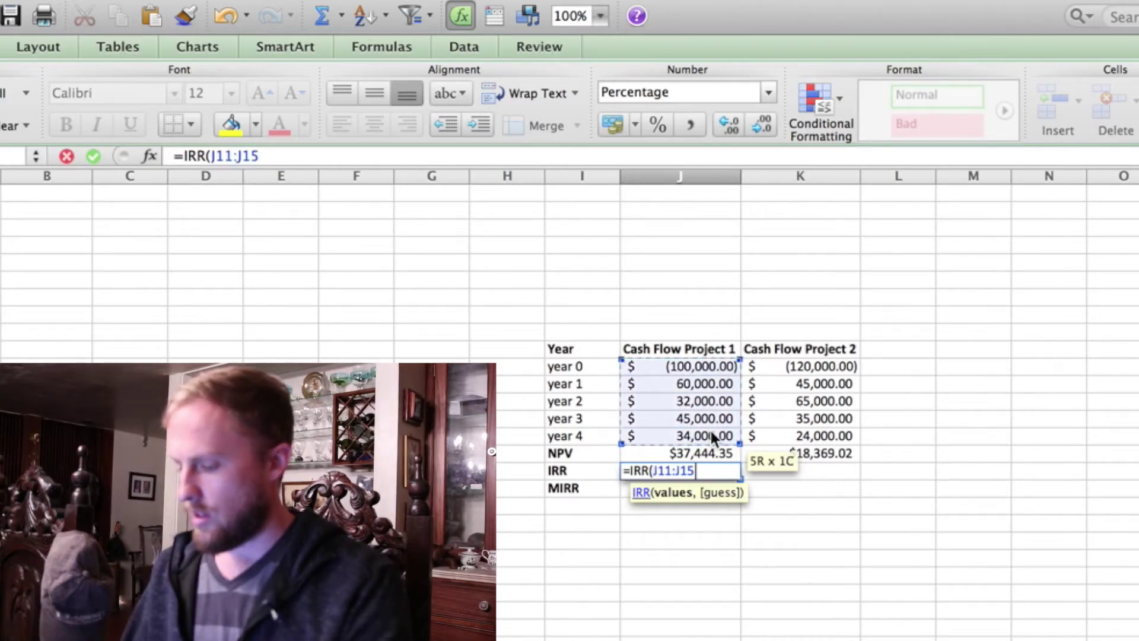
text())
key(Return)
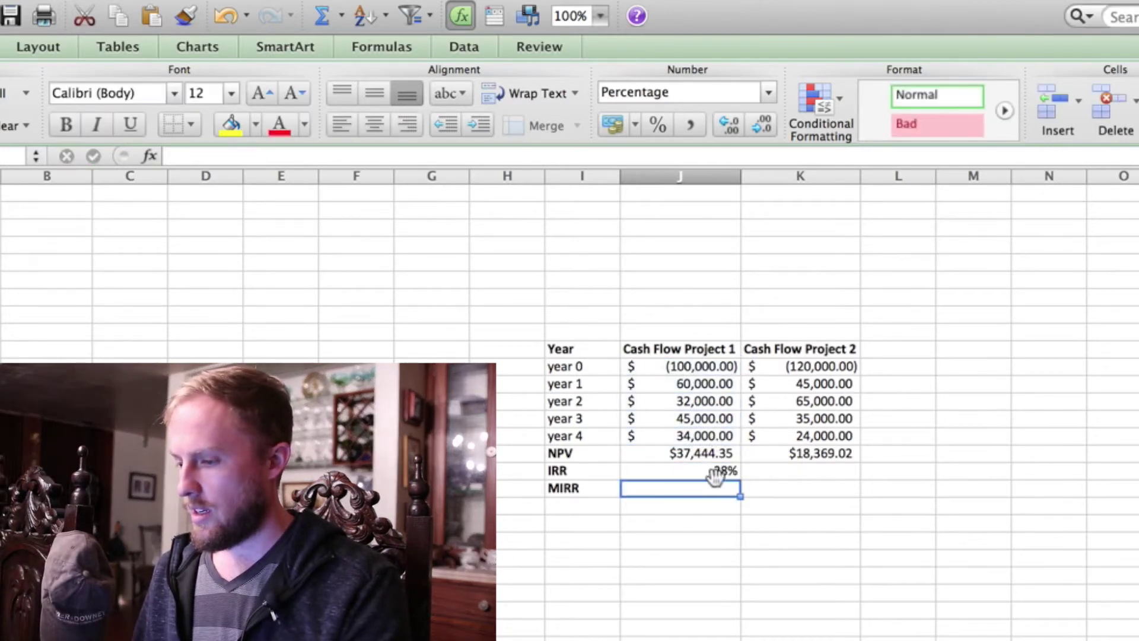
click(719, 470)
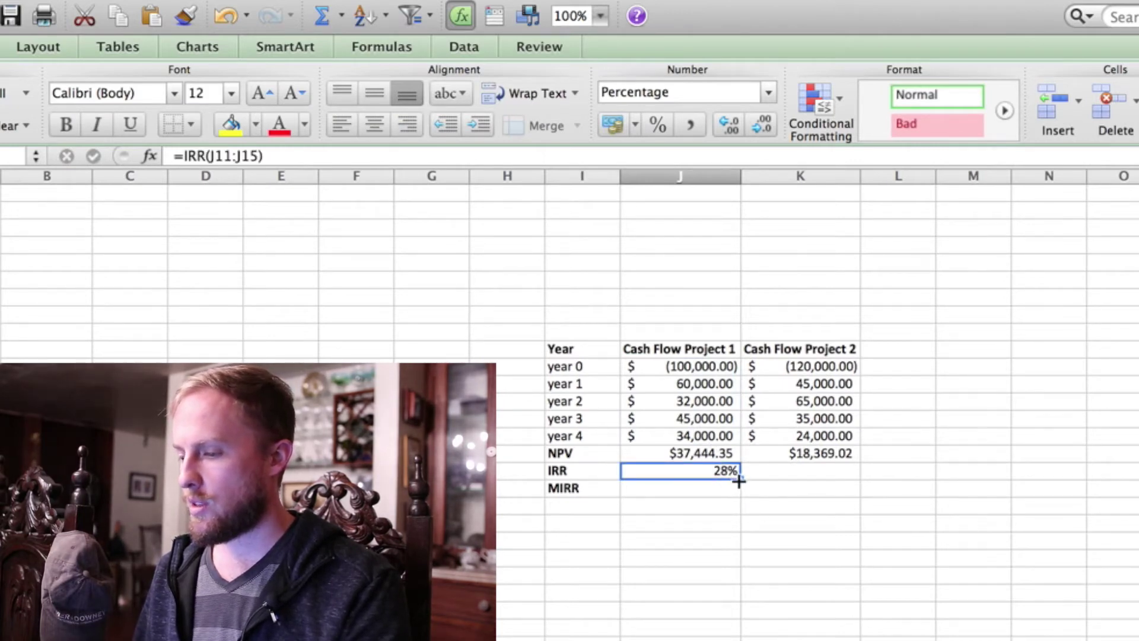
drag(738, 481, 813, 482)
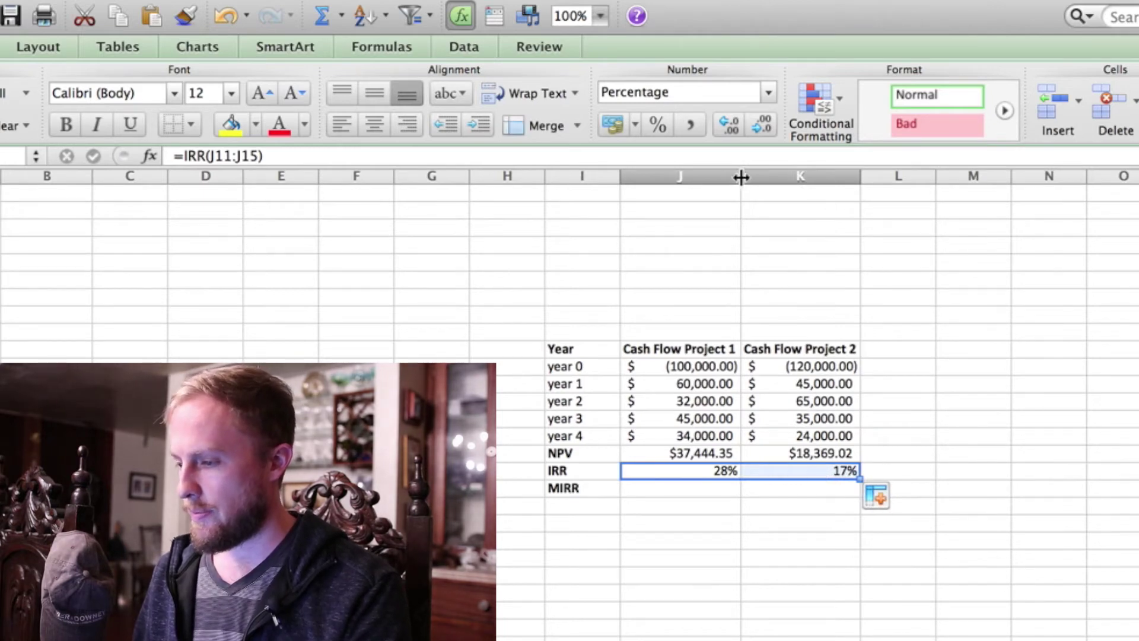
Step: Show both IRR results with two decimals: 28.34% and 17.28%
click(713, 471)
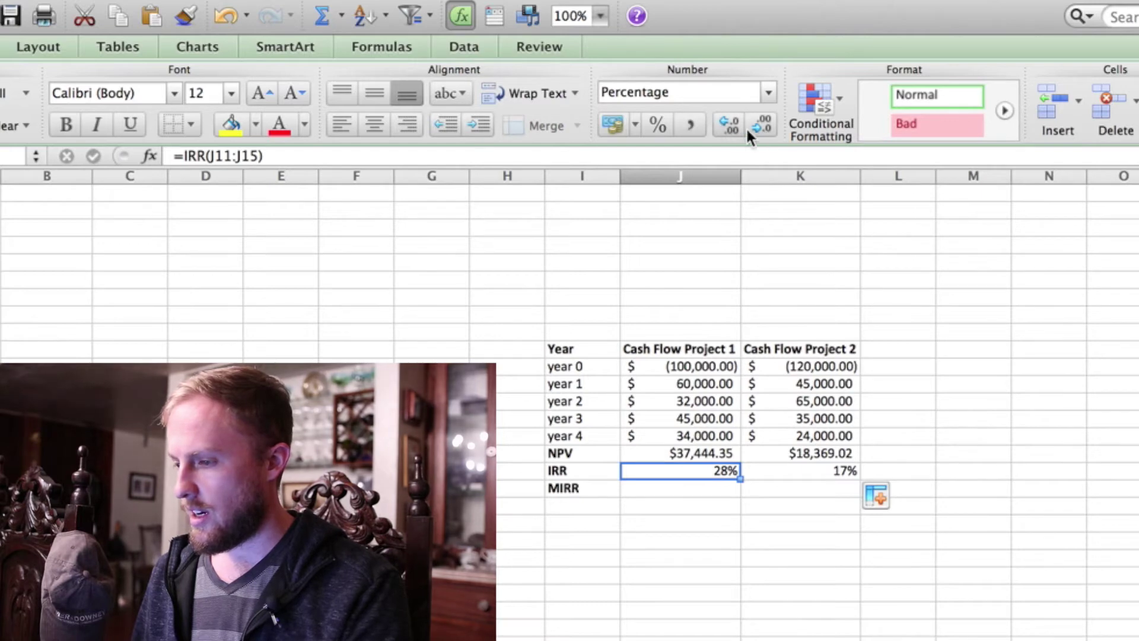
click(731, 125)
click(731, 125)
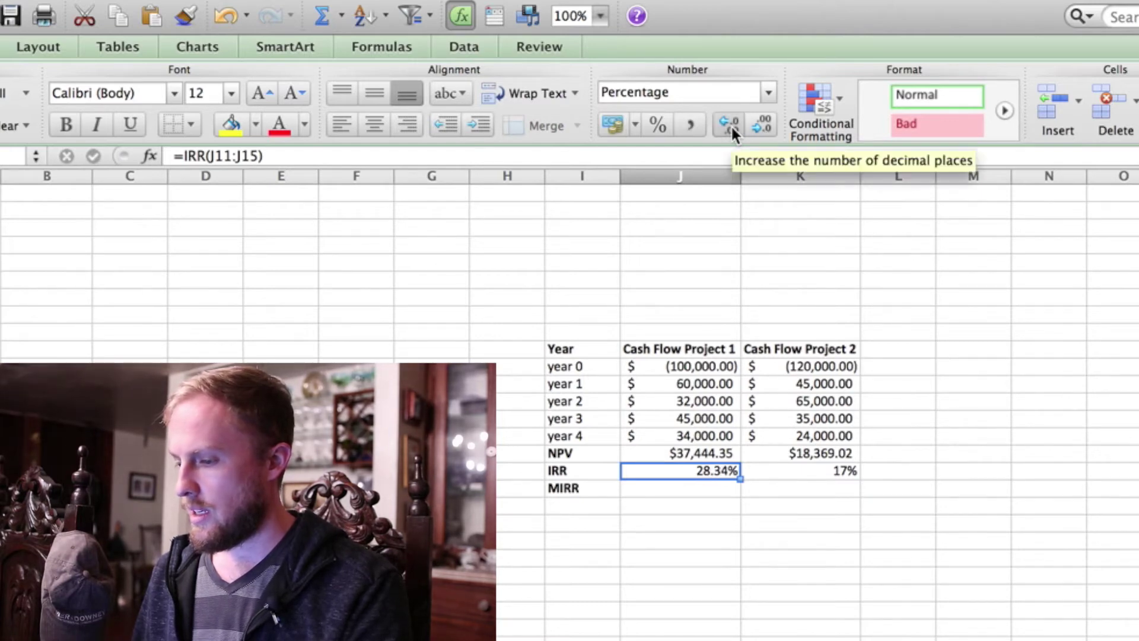
click(819, 473)
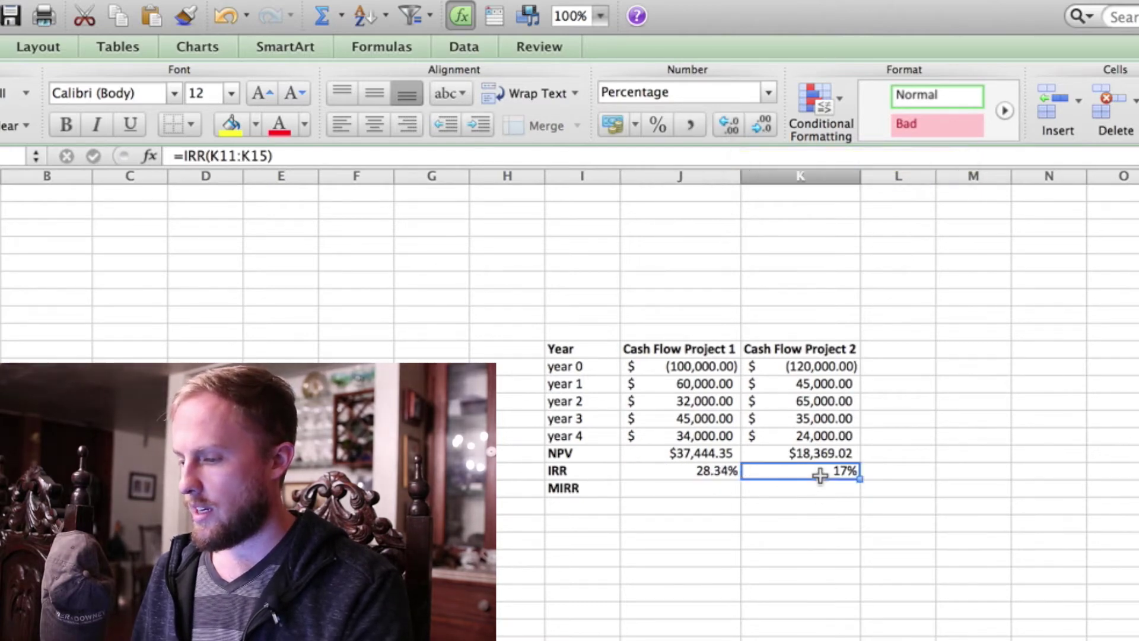
click(722, 134)
click(722, 134)
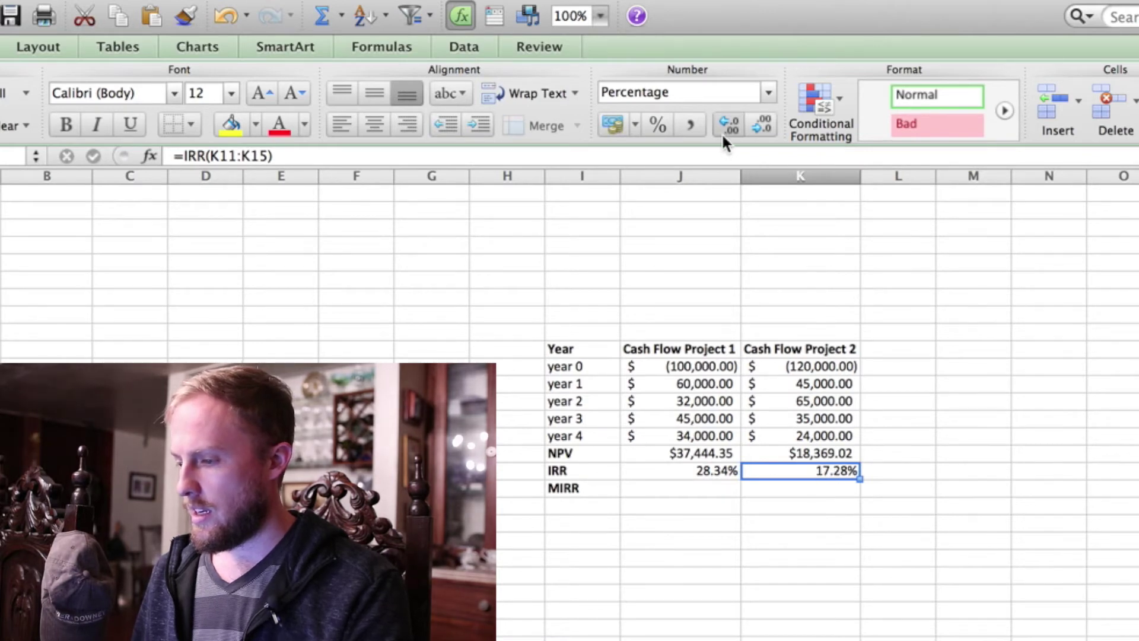
click(721, 453)
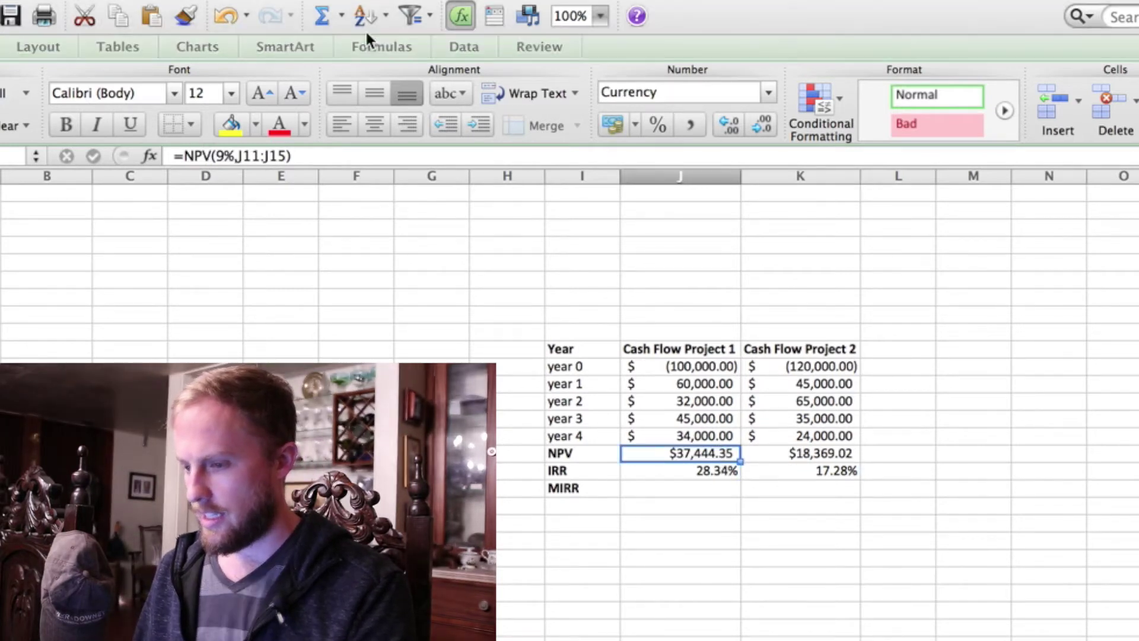
Step: Change J16's discount rate from 9% to 28.34%, making Project 1's NPV ($1.09)
click(225, 159)
click(224, 159)
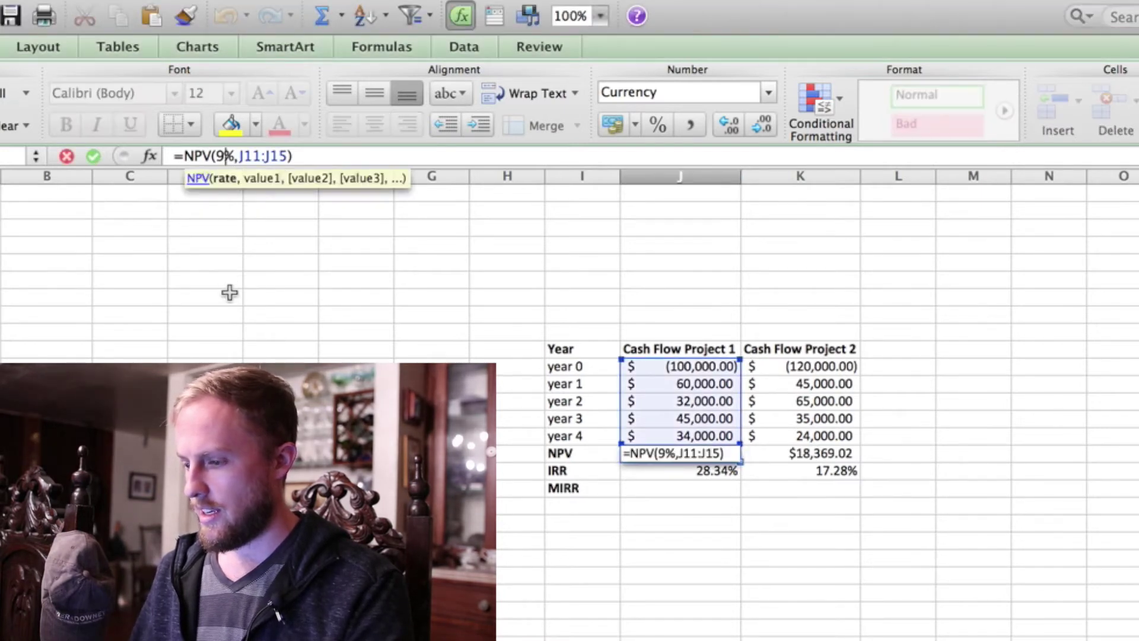
key(BackSpace)
text(28.34)
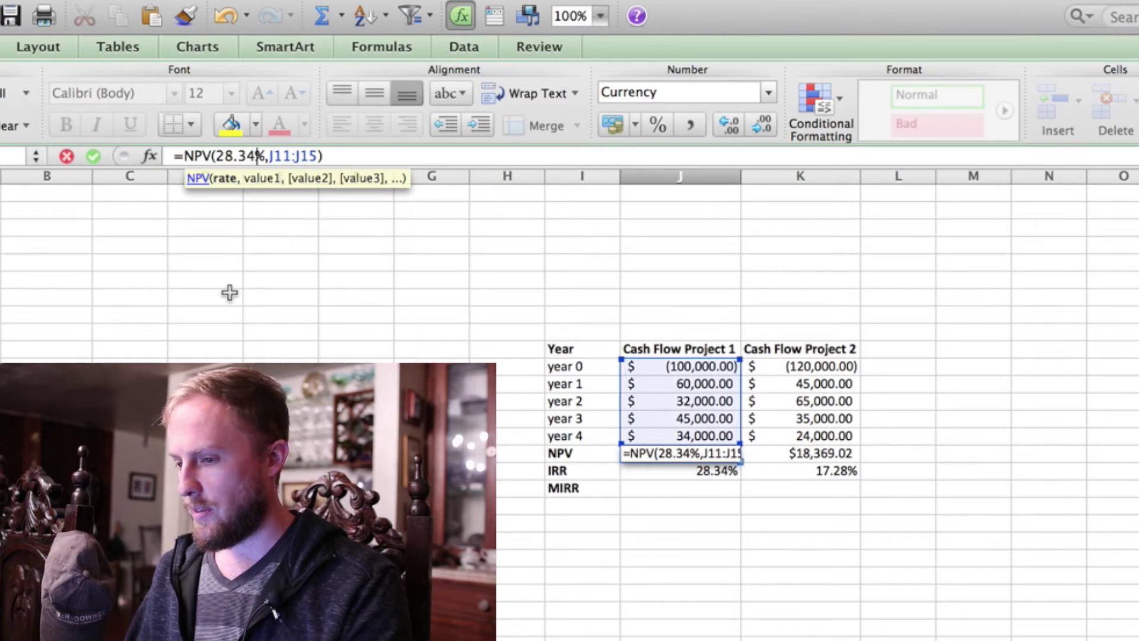
key(Return)
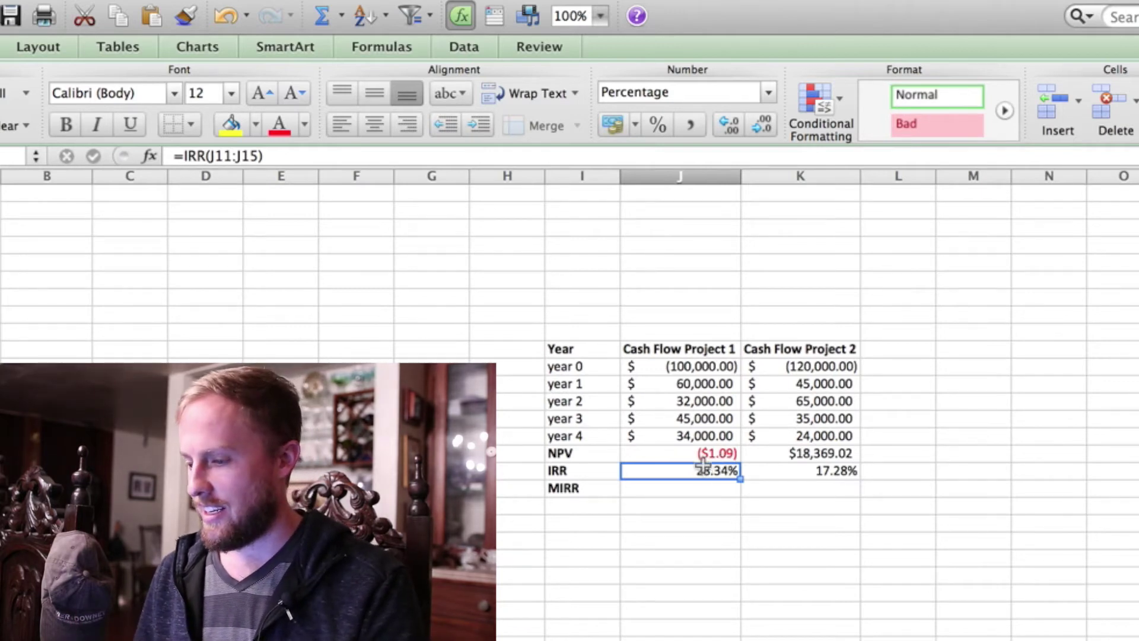
click(718, 453)
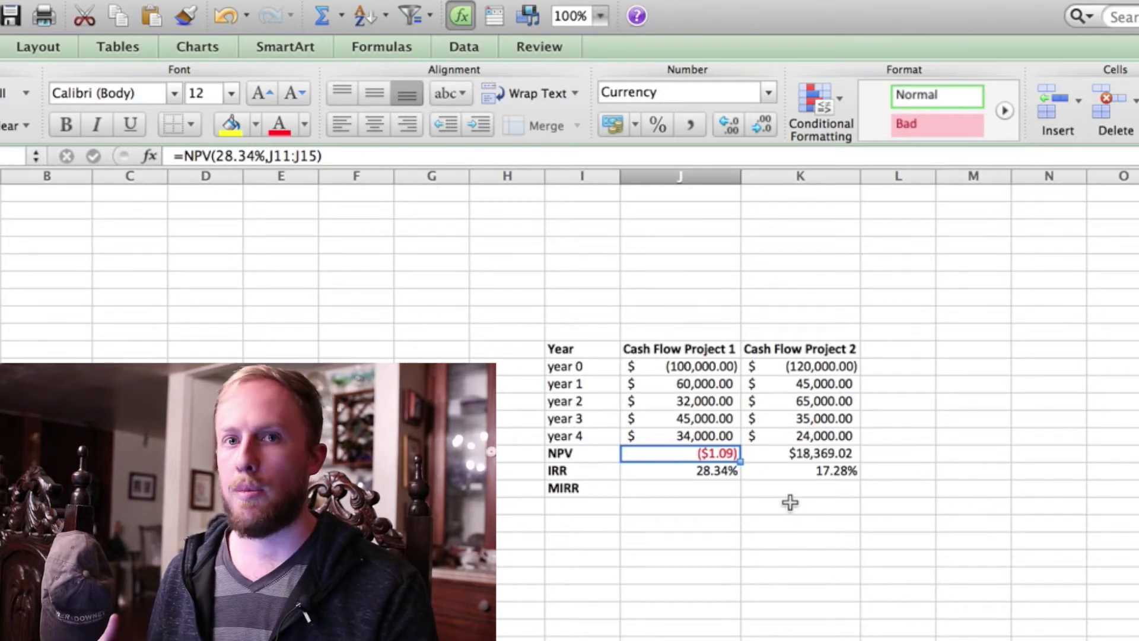
Step: Undo the rate change to restore $37,444.35, then start a MIRR formula in J18
key(super+z)
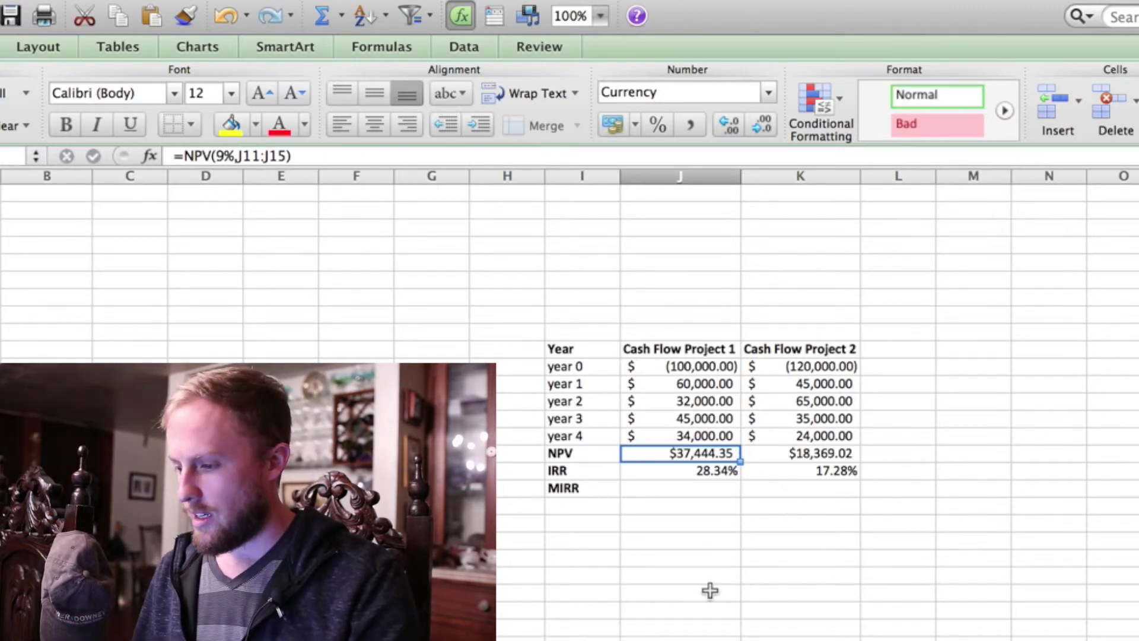
click(714, 489)
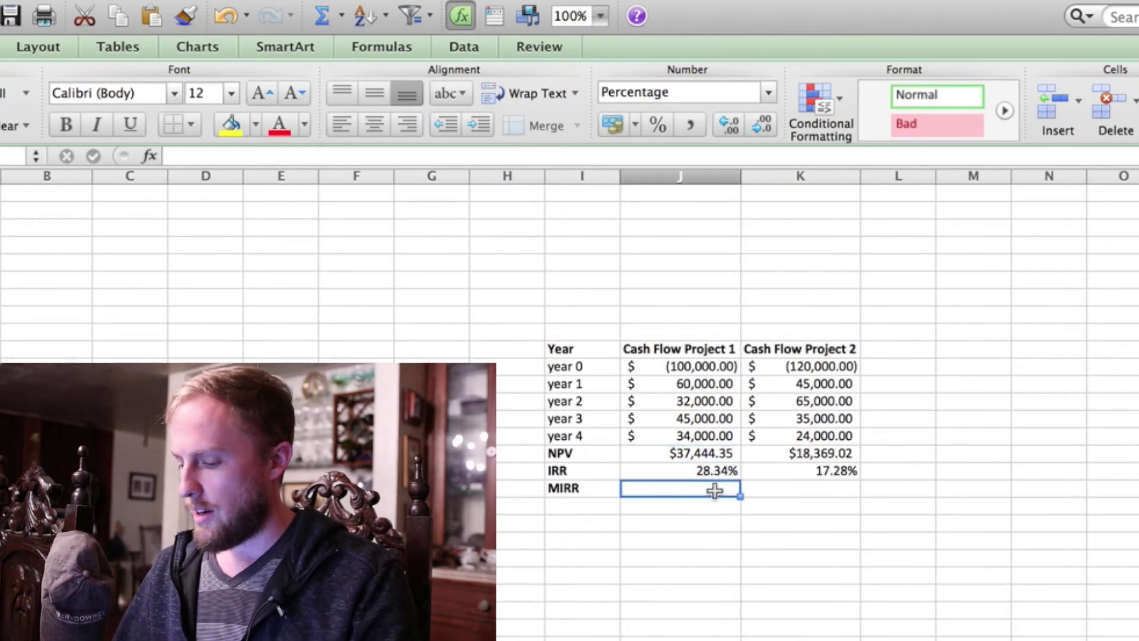
text(MIRR)
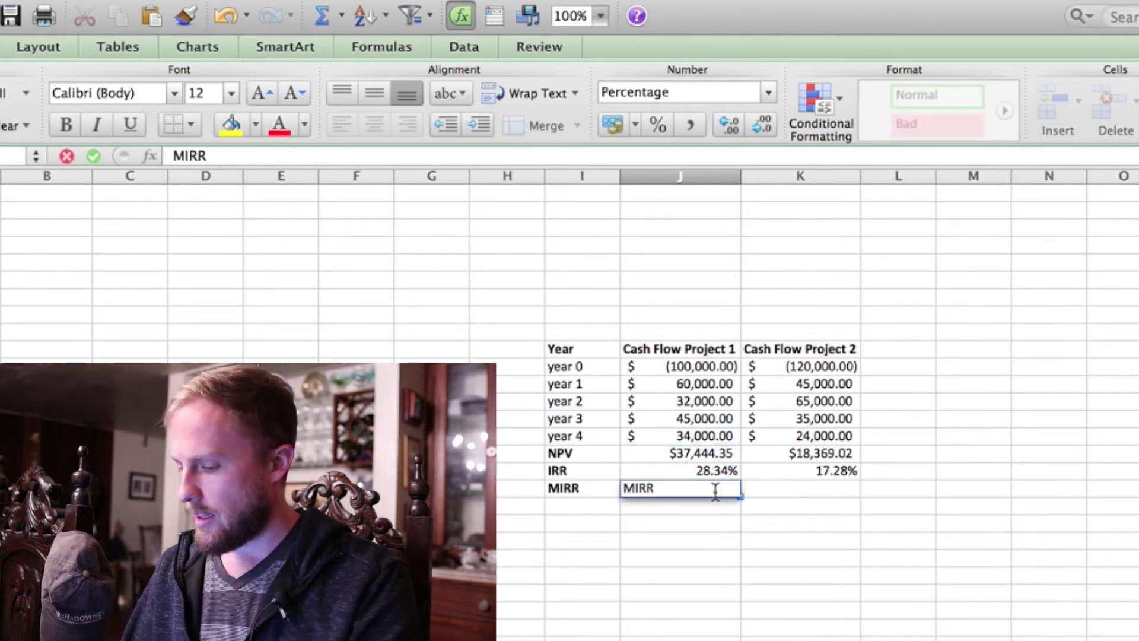
text(()
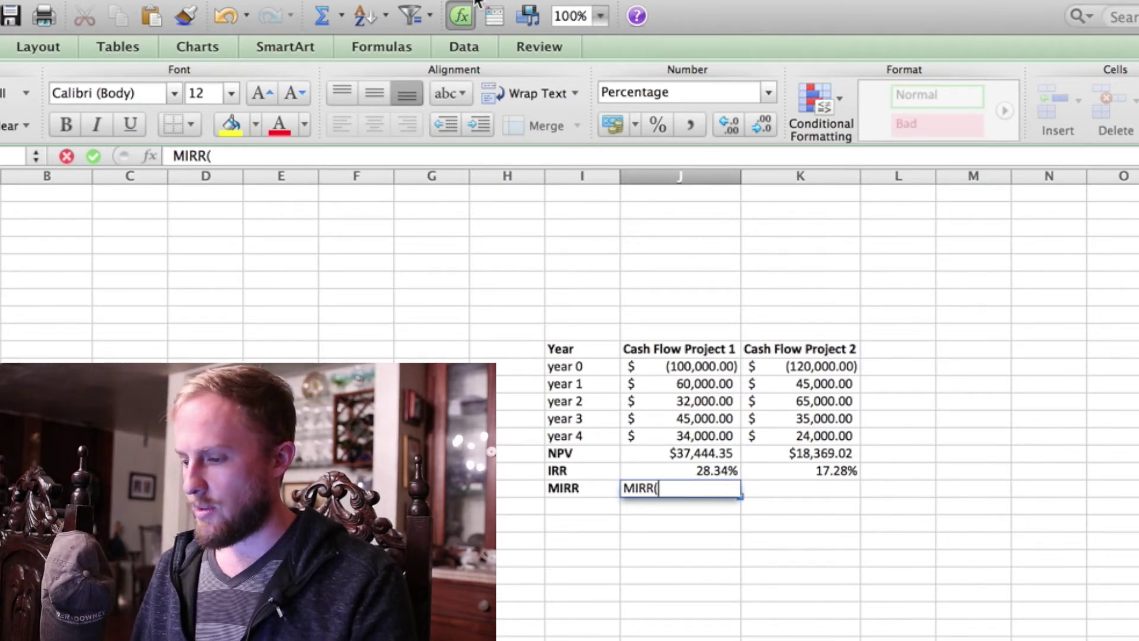
click(580, 3)
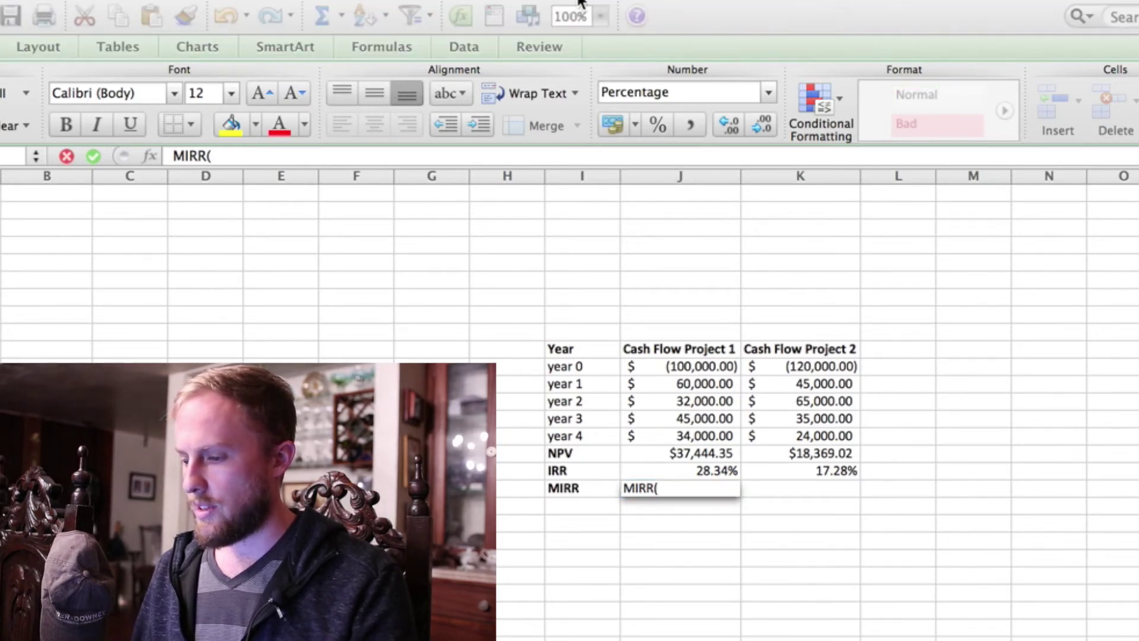
click(635, 501)
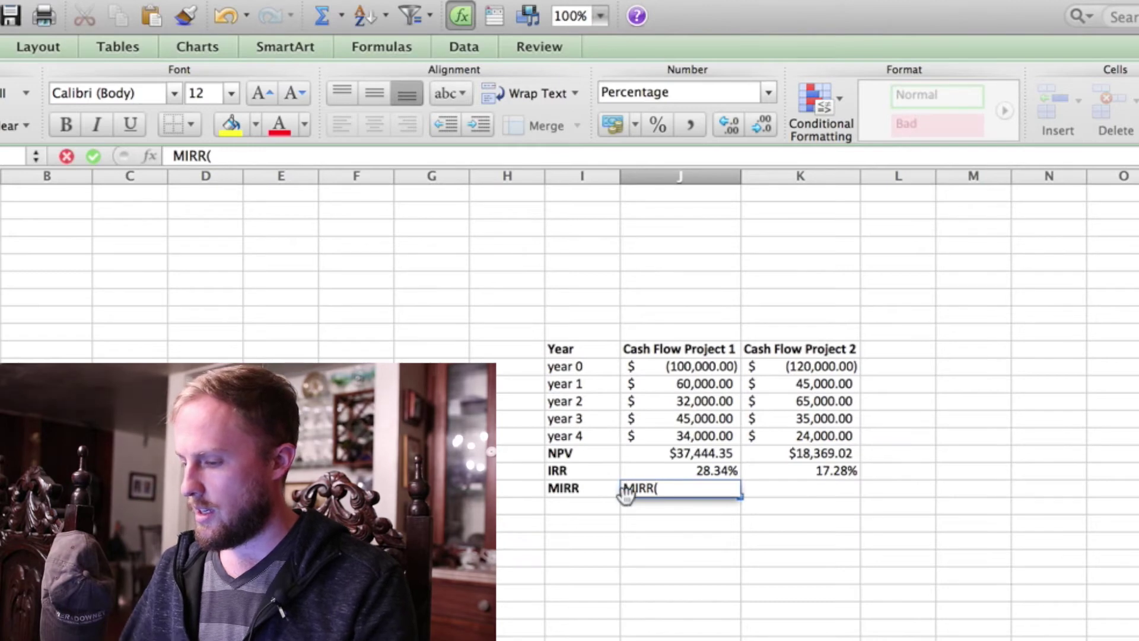
text(=)
click(674, 487)
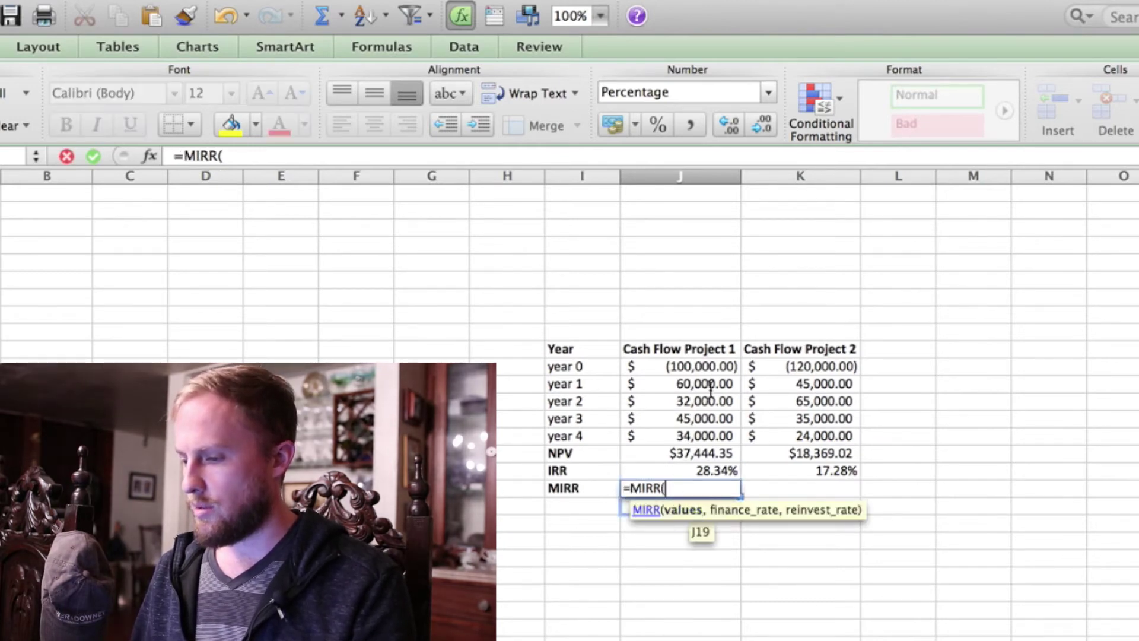
Step: Complete =MIRR(J11:J15,9%,9%) in J18 and fill it to K18, giving 19% and 13%
drag(709, 368, 711, 434)
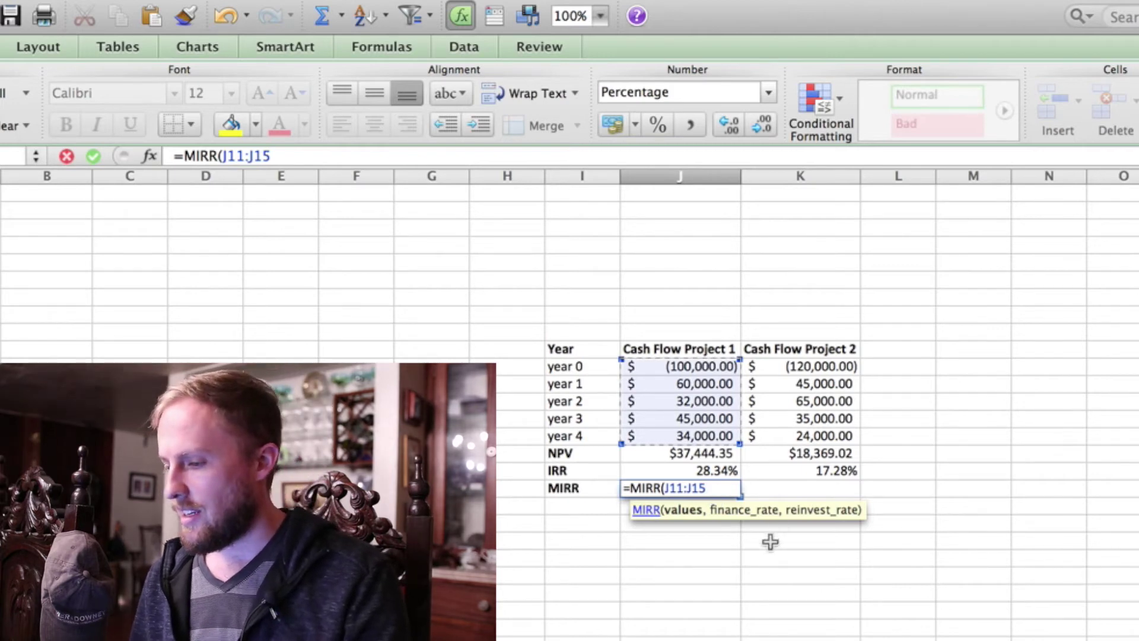
text(,)
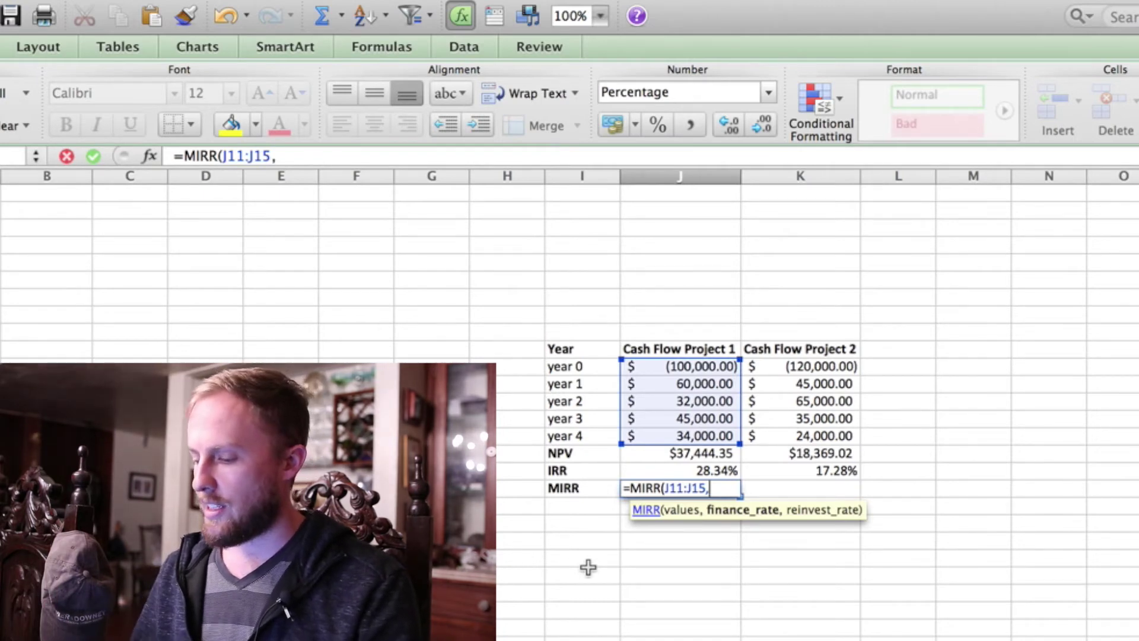
text(9%)
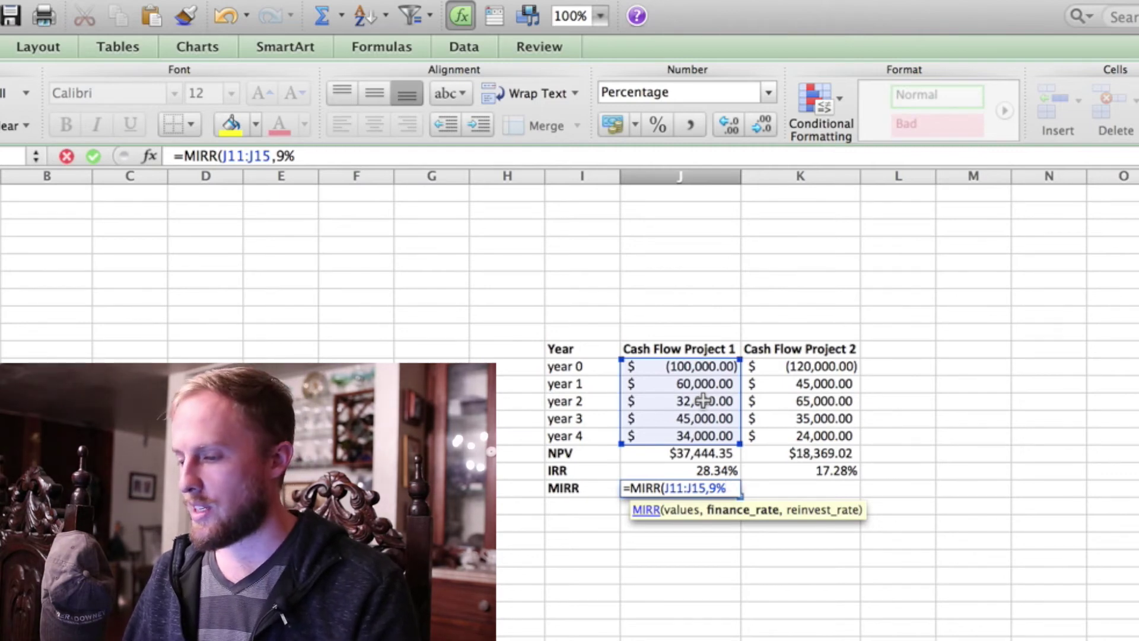
text(,)
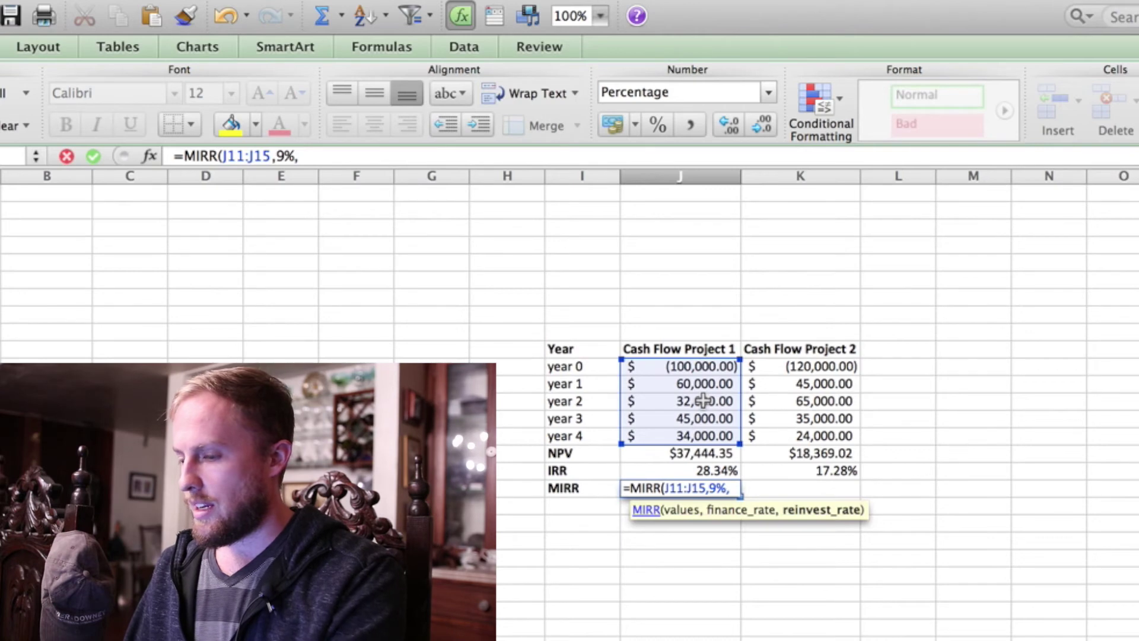
text(9%))
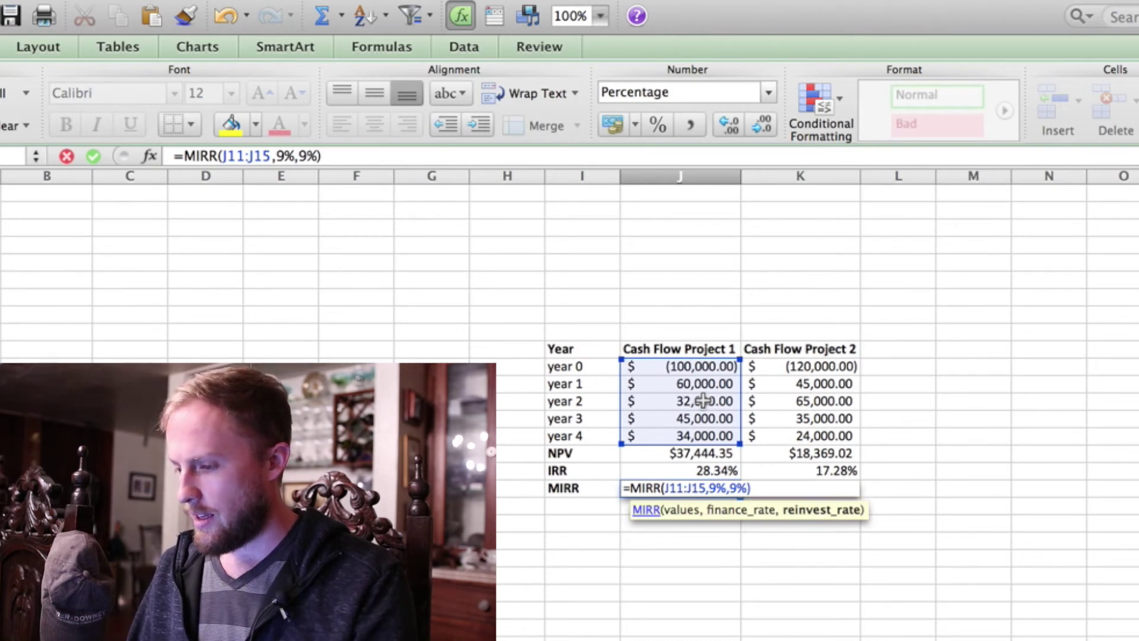
key(Return)
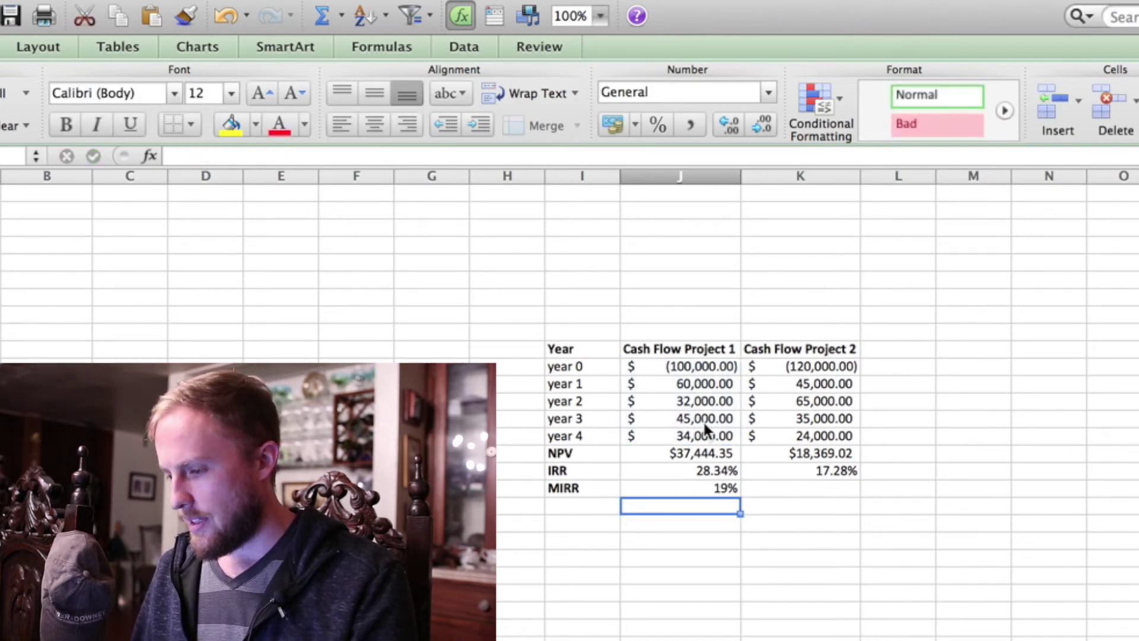
click(719, 490)
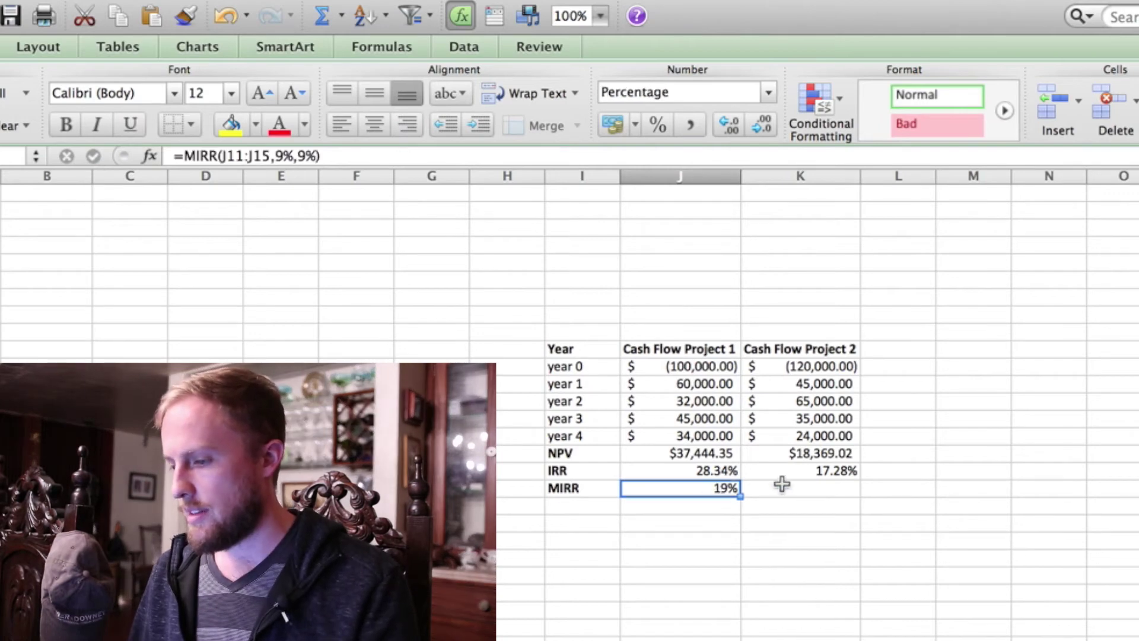
drag(741, 496, 826, 501)
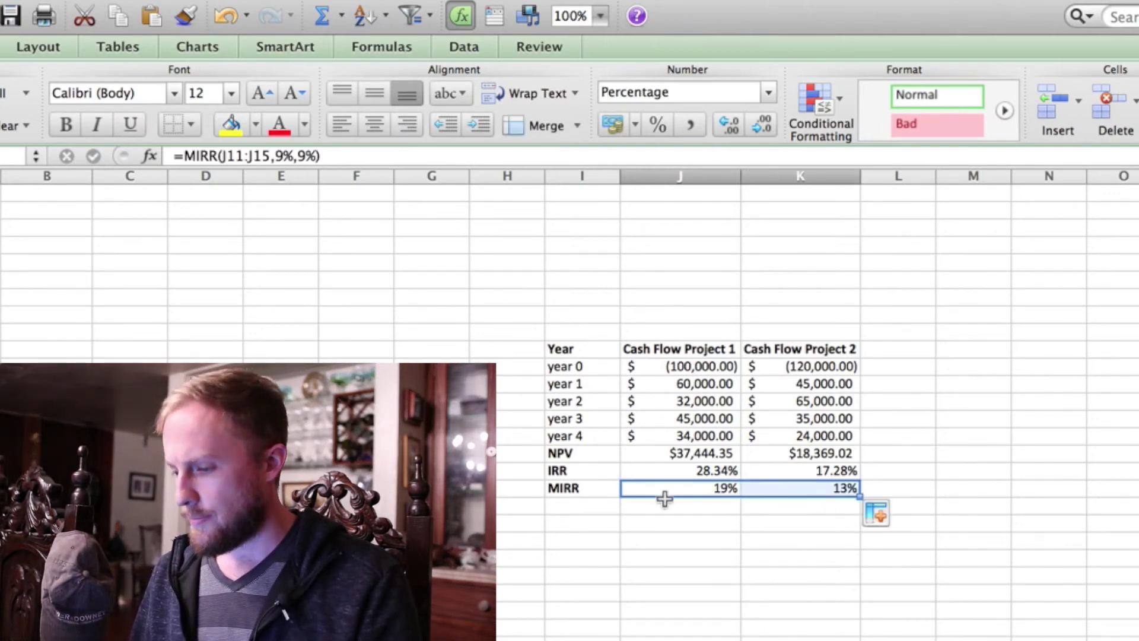